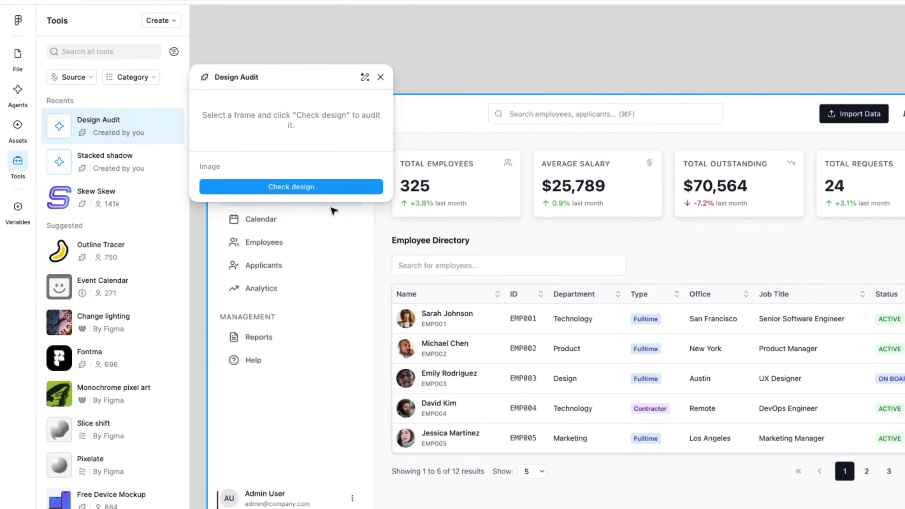
Run the Design Audit check on the selected image, and again on the "SaaS Dashboard - Demo" frame
left_click(326, 187)
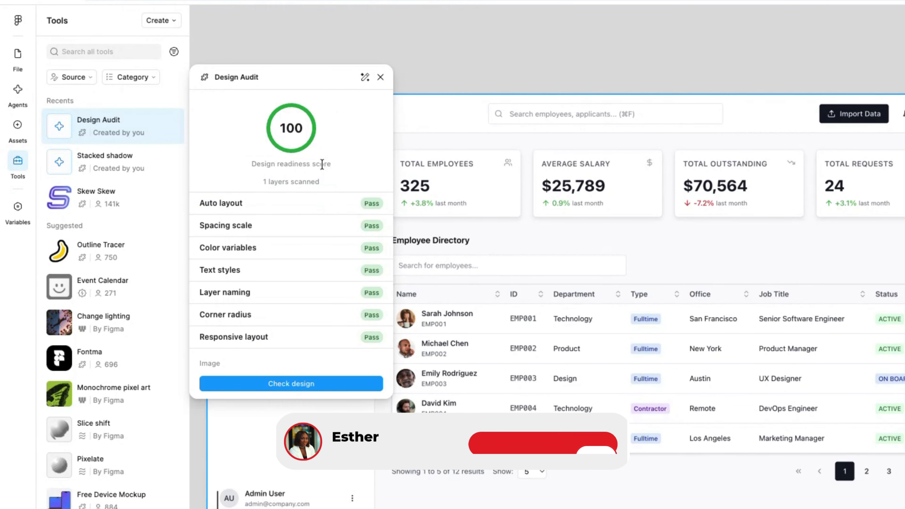
scroll(472, 157, "right", 3)
scroll(472, 158, "right", 10)
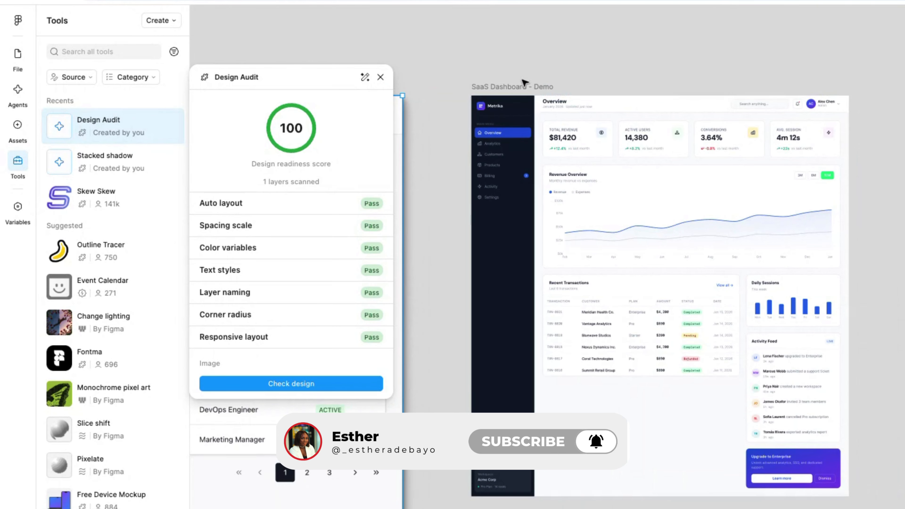
left_click(531, 87)
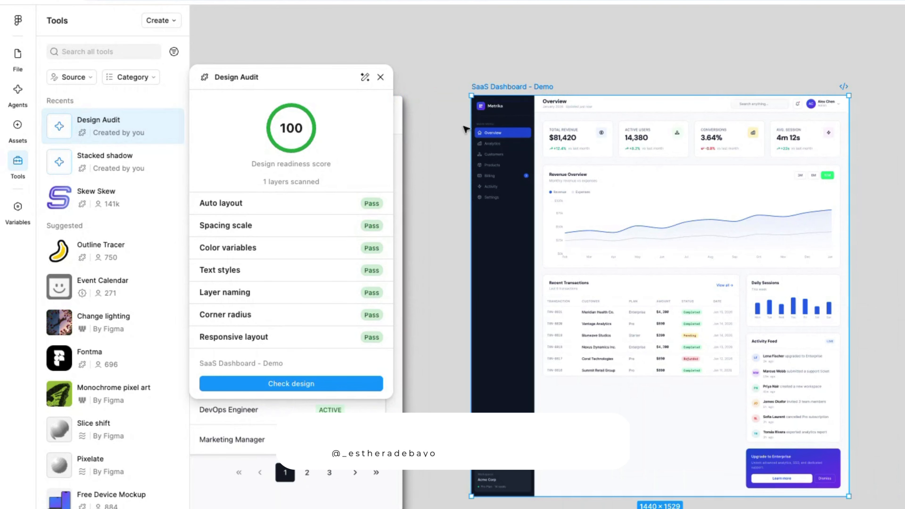
left_click(270, 384)
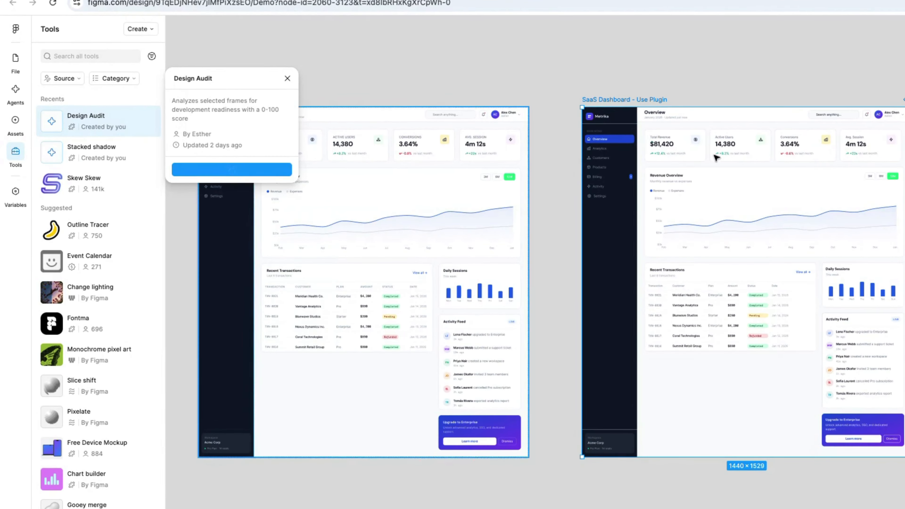
Run the Design Audit plugin on the "SaaS Dashboard - Use Plugin" frame and close the plugin window
left_click(264, 168)
left_click(339, 179)
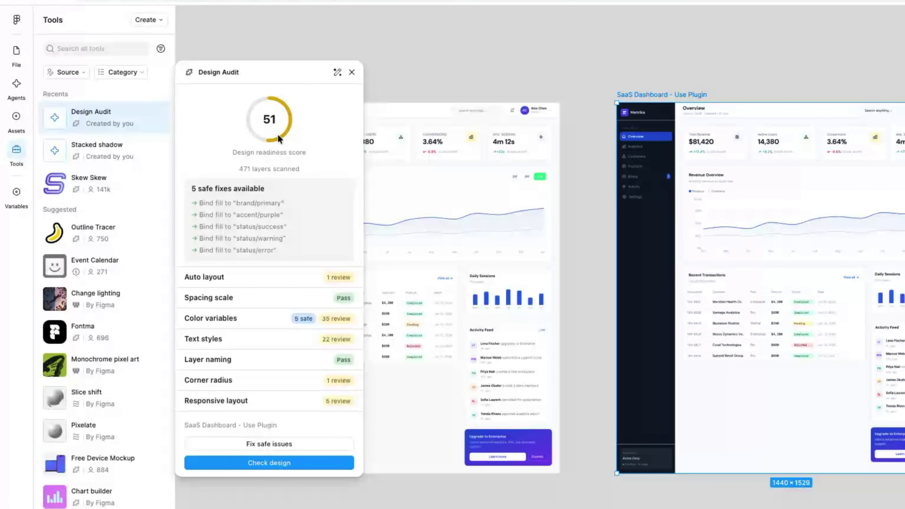
left_click(352, 72)
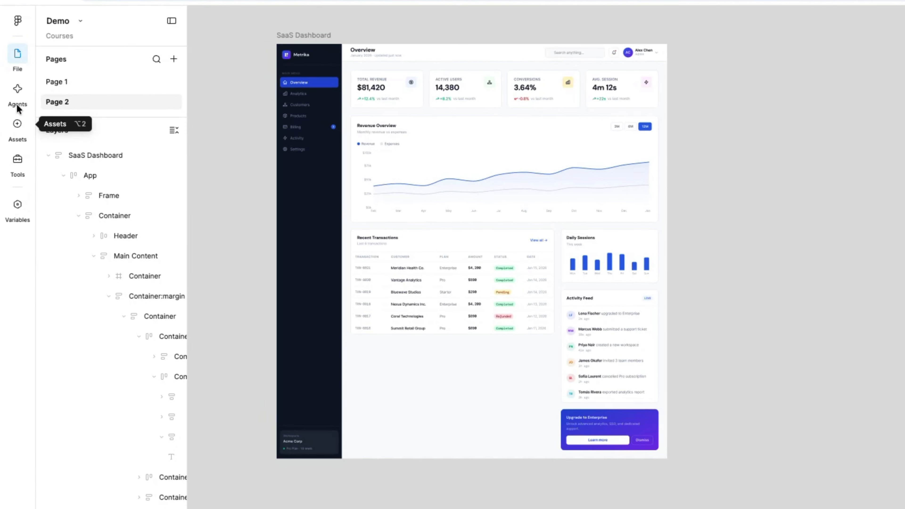
Enter a prompt in a new agent chat for a "Design-Audit" plugin that scores the selected frame from 0 to 100 without modifying it
left_click(18, 107)
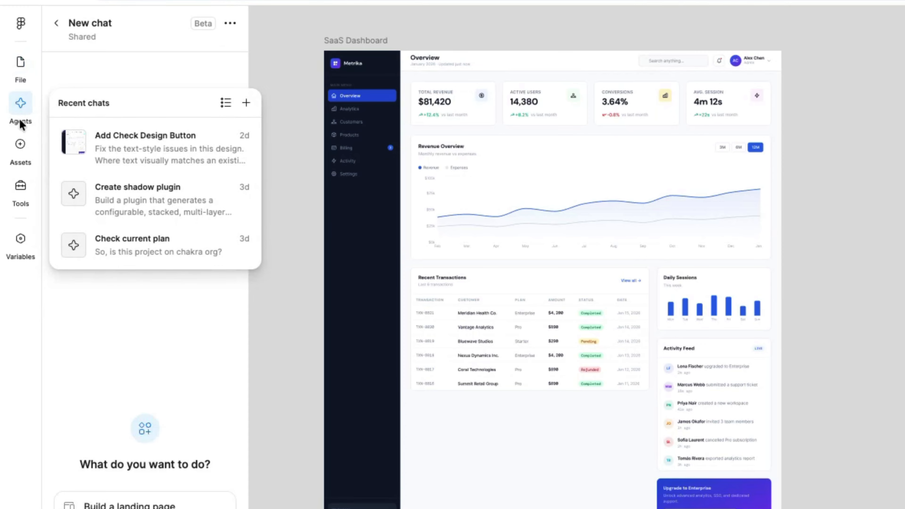
left_click_drag(249, 116, 291, 119)
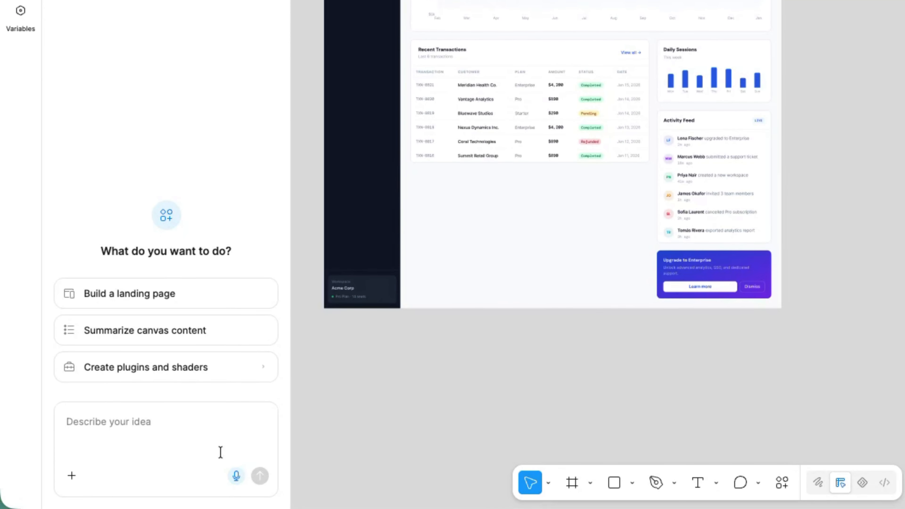
left_click(216, 419)
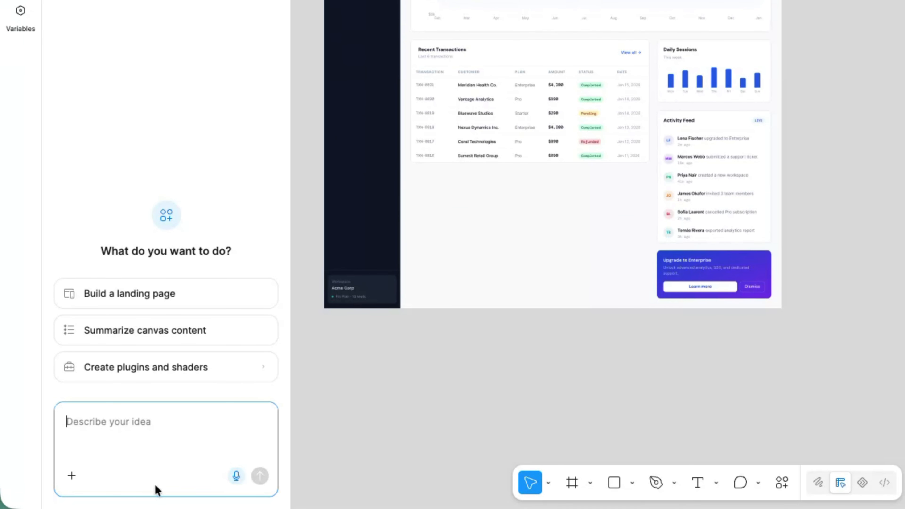
key("ctrl+v")
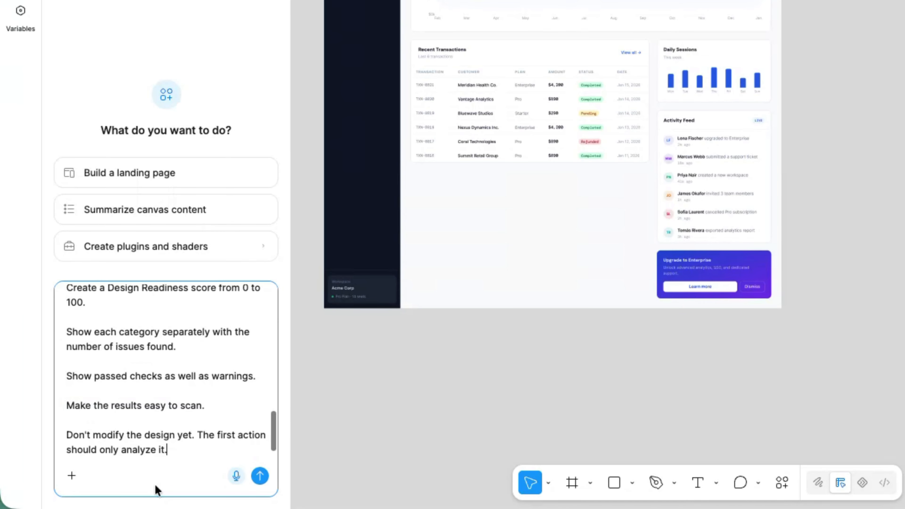
Review the plugin prompt's listed design checks and scoring rules, and submit it to the agent
scroll(178, 439, "up", 2)
scroll(178, 439, "up", 10)
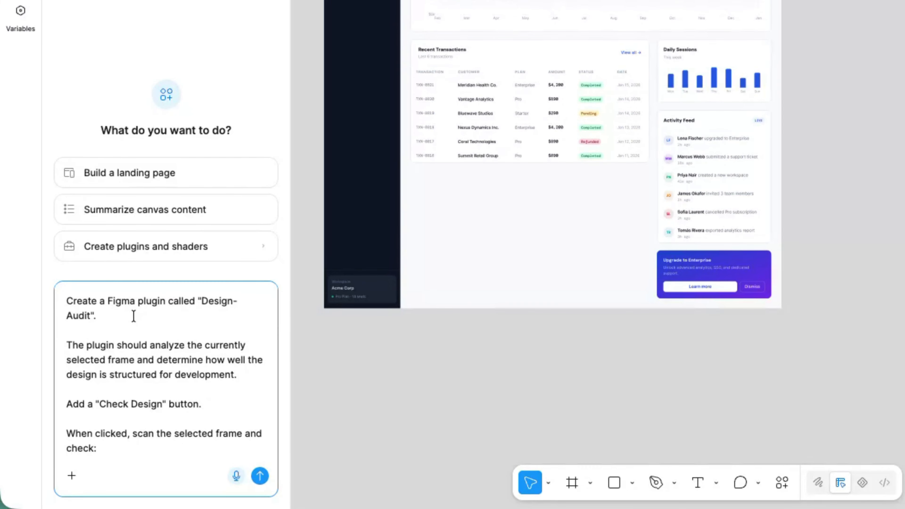
scroll(133, 316, "down", 2)
scroll(133, 315, "down", 2)
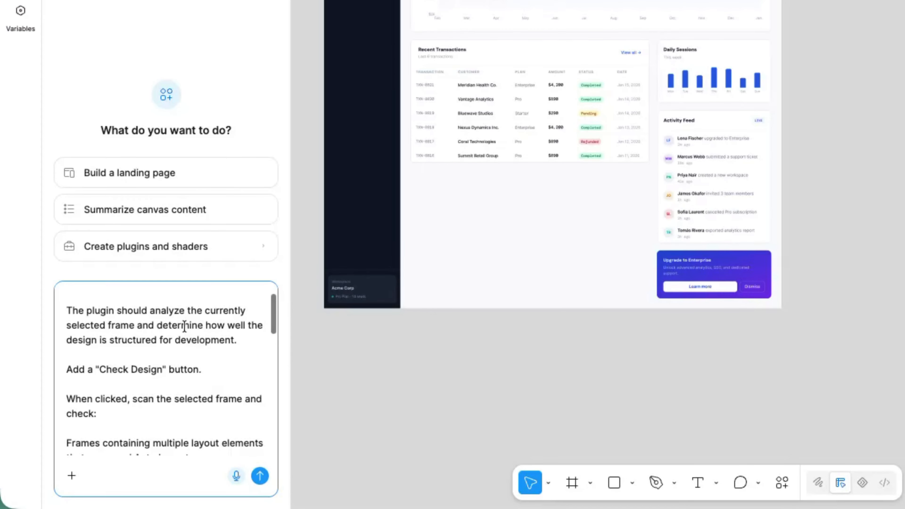
scroll(184, 327, "down", 3)
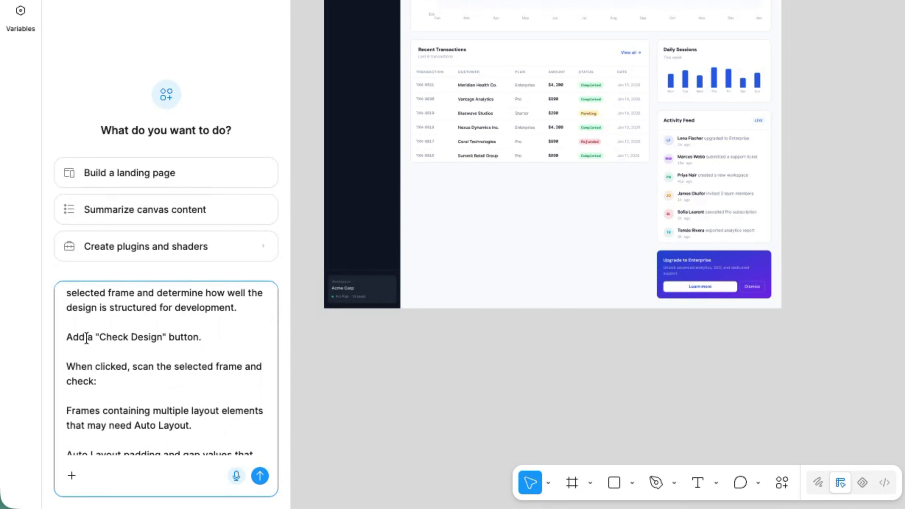
scroll(154, 337, "down", 2)
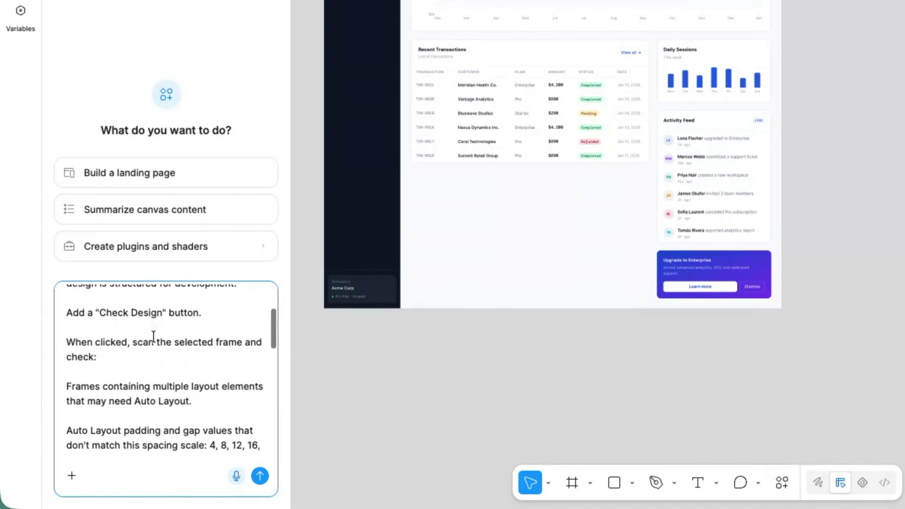
scroll(148, 376, "down", 10)
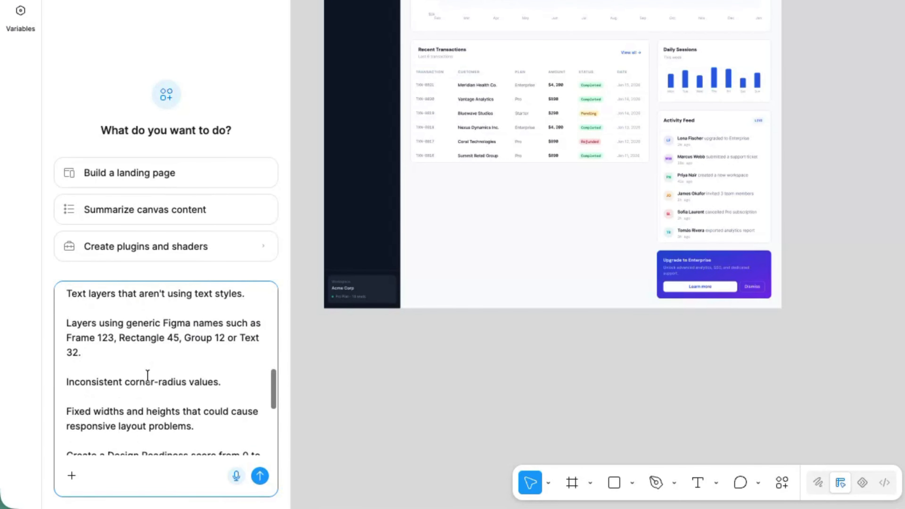
scroll(104, 341, "up", 15)
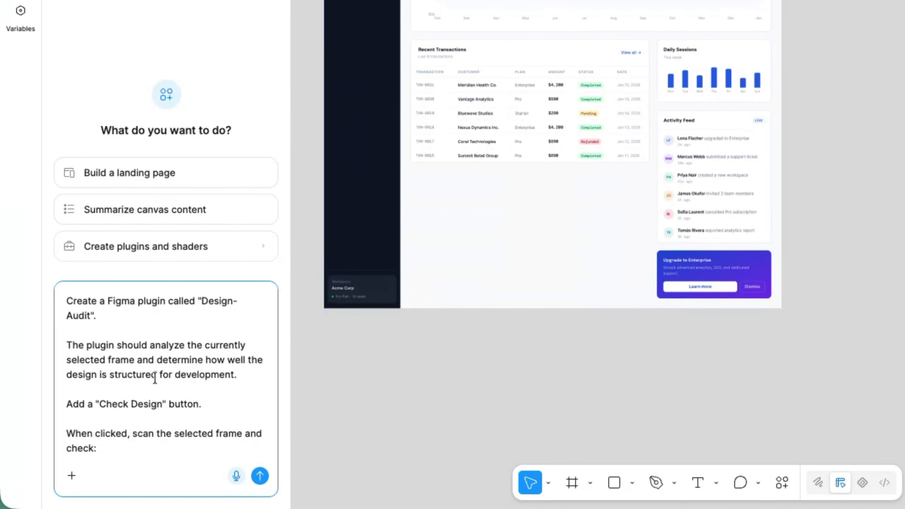
key("Return")
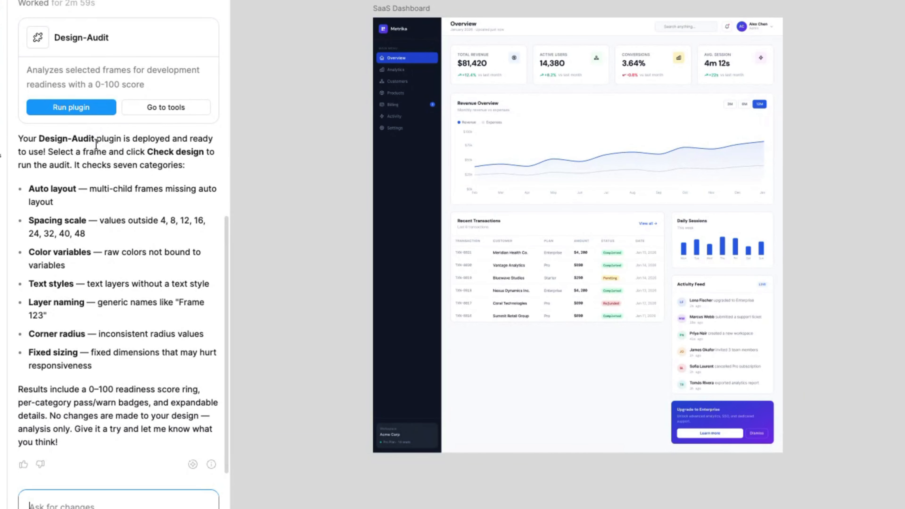
Launch the generated Design-Audit plugin and check the SaaS Dashboard frame with it
left_click(409, 9)
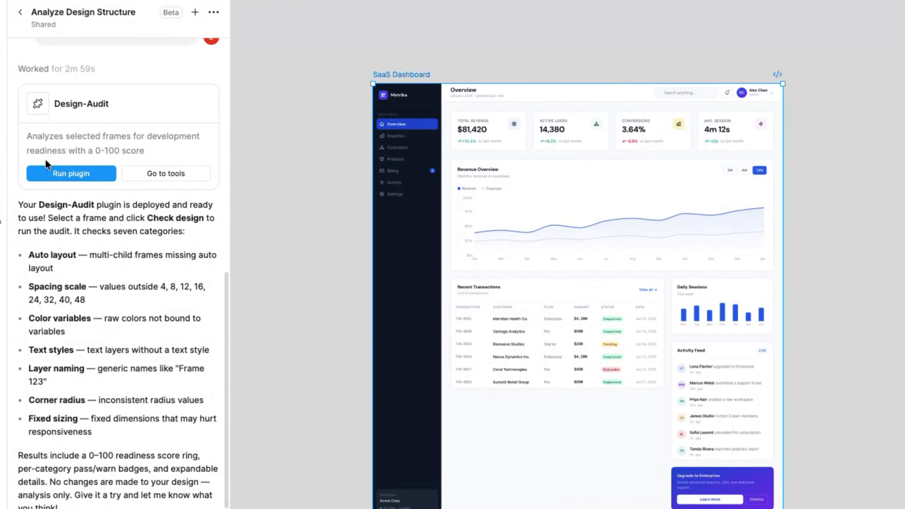
left_click(58, 180)
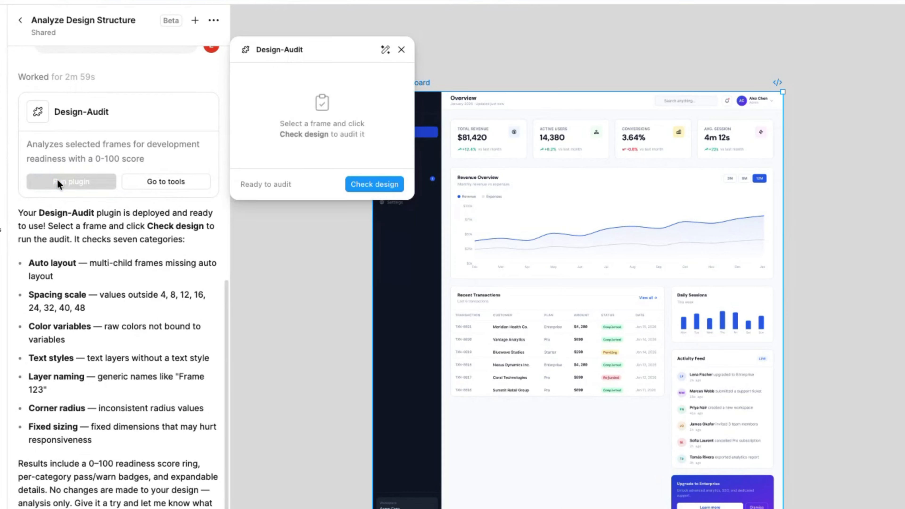
scroll(460, 82, "left", 2)
scroll(461, 82, "up", 1)
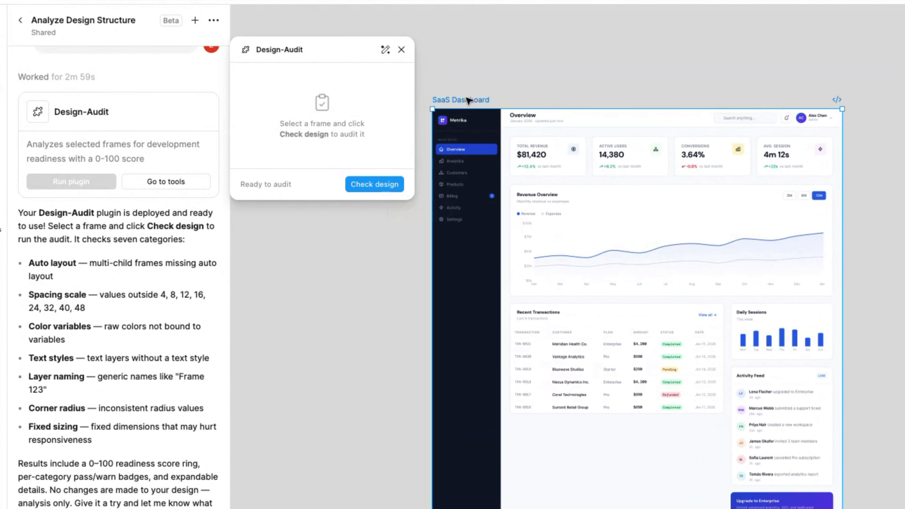
left_click(378, 186)
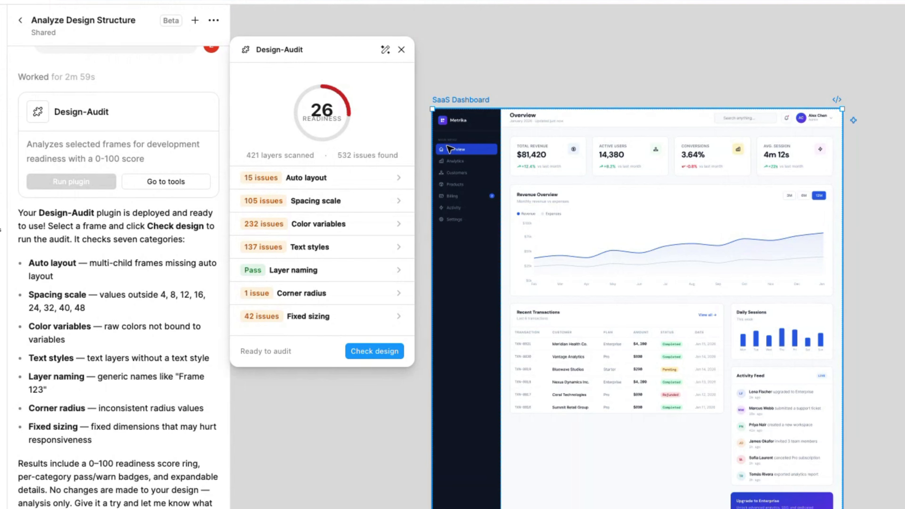
Examine the Auto layout and Spacing scale issues in the audit results, collapsing both categories when done
left_click(383, 184)
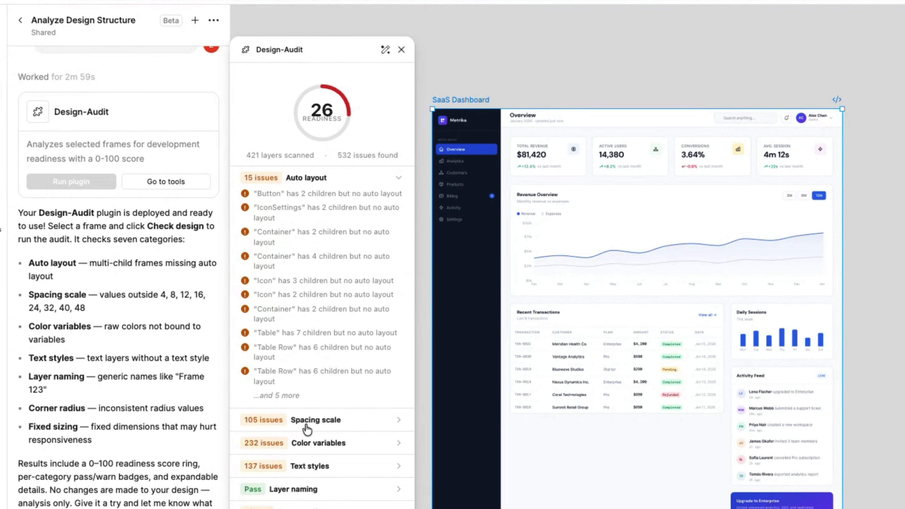
left_click(310, 421)
scroll(316, 417, "down", 5)
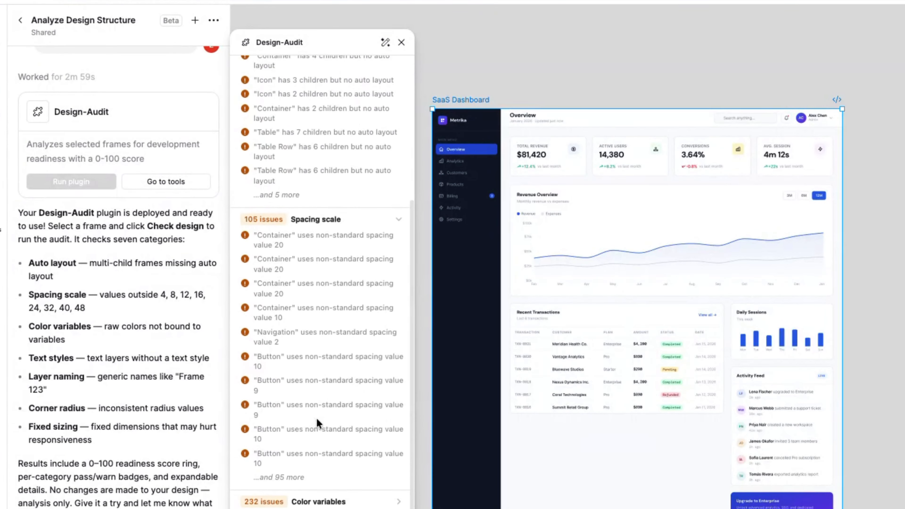
scroll(330, 465, "up", 5)
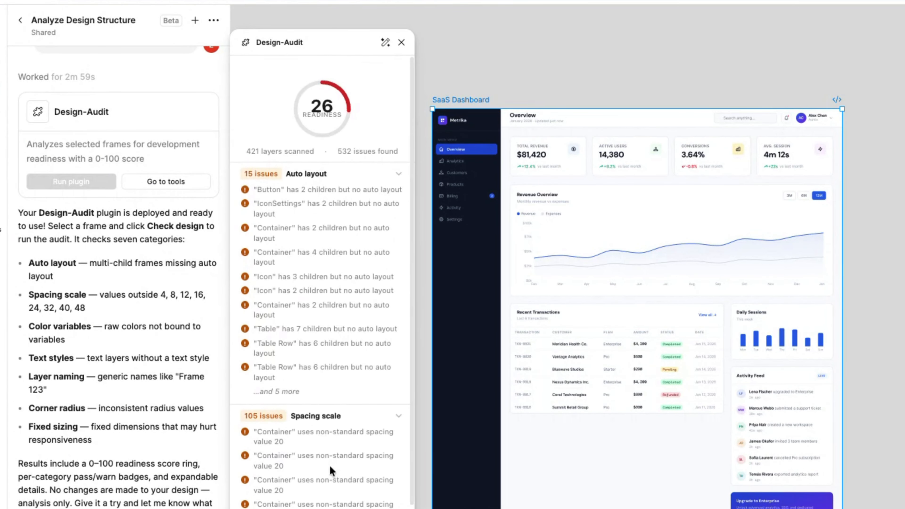
left_click(399, 416)
left_click(399, 170)
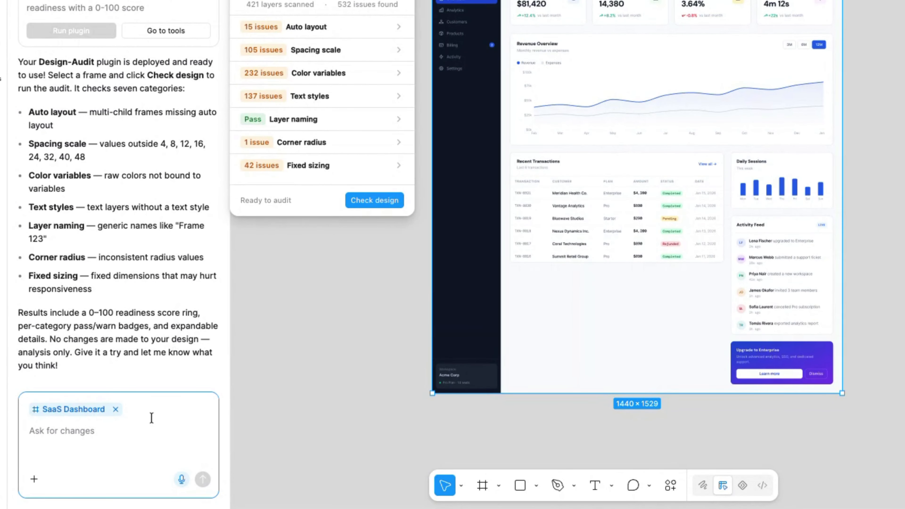
left_click(316, 25)
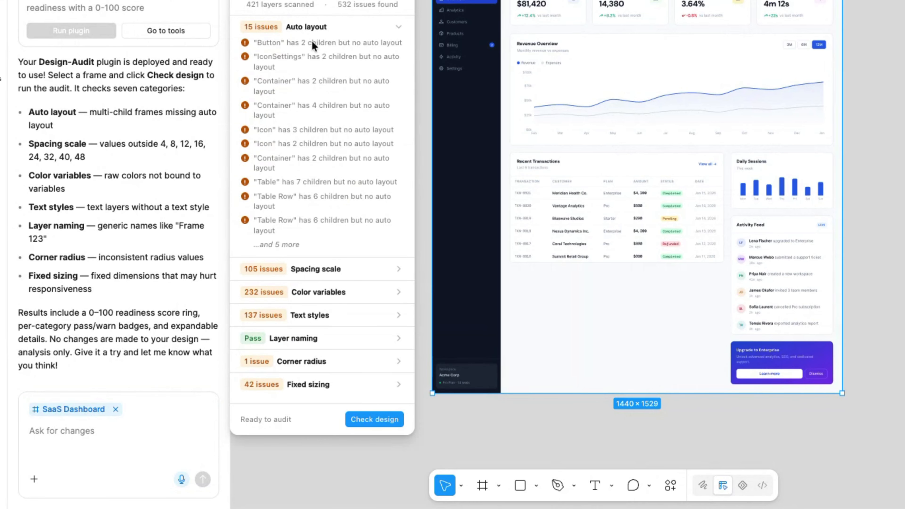
left_click(398, 28)
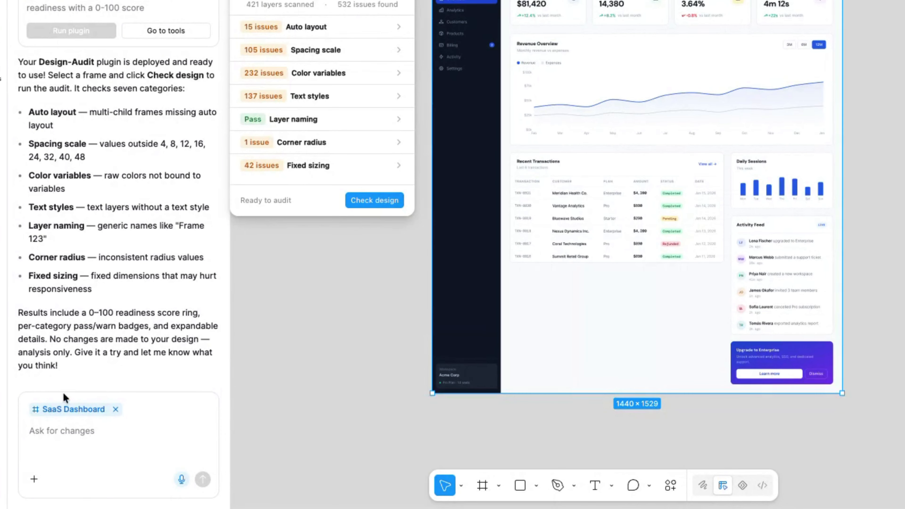
Ask the agent to fix the SaaS Dashboard's Auto Layout issues while keeping its visual appearance, spacing, typography and overall layout
left_click(68, 438)
type("Fix the Auto Layout issues in this design while keeping the current visual appearance as close as possible. Keep the existing spacing, typography and overall layout. Do not redesign the interface. Only make the structural changes needed to use Auto Layout correctly.")
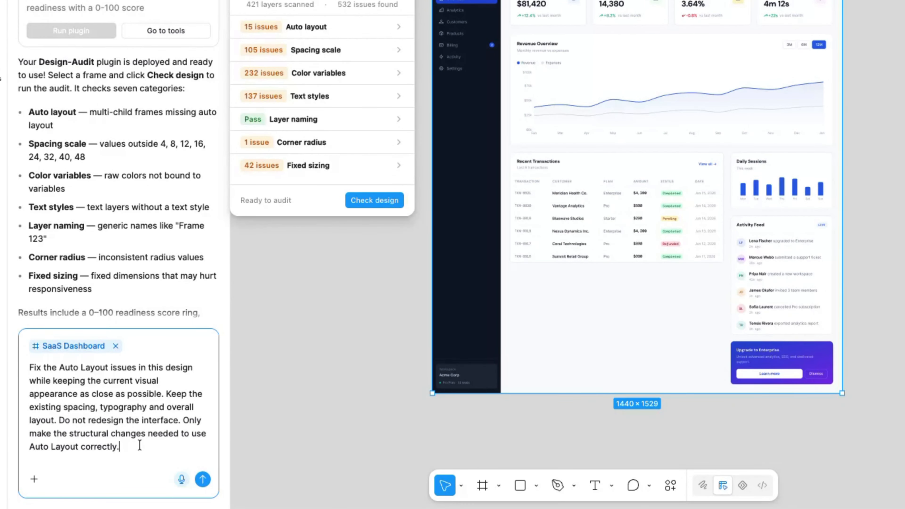
key("Return")
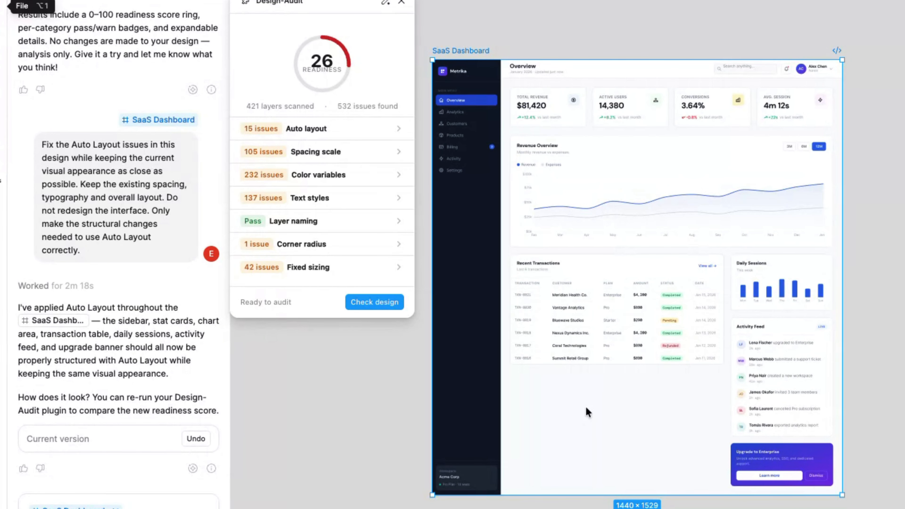
Rerun the design check on the SaaS Dashboard and examine its Spacing scale issues
left_click(374, 302)
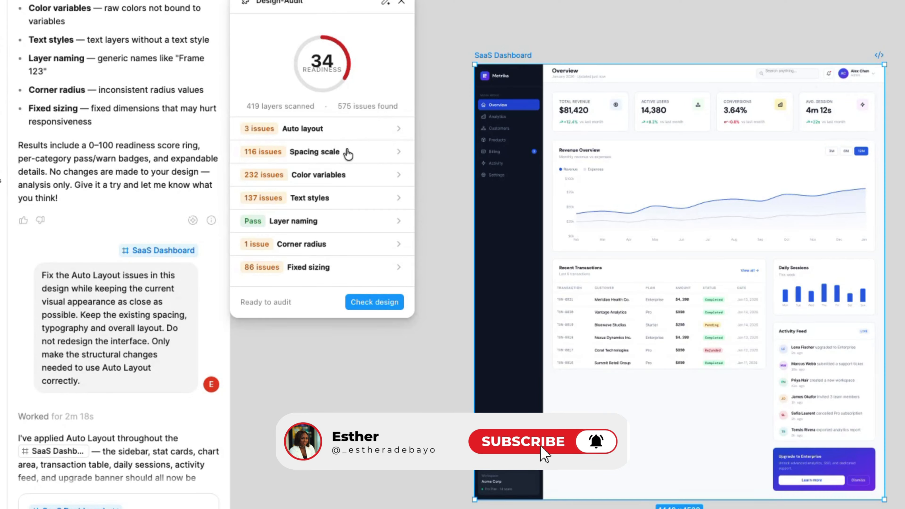
left_click(348, 154)
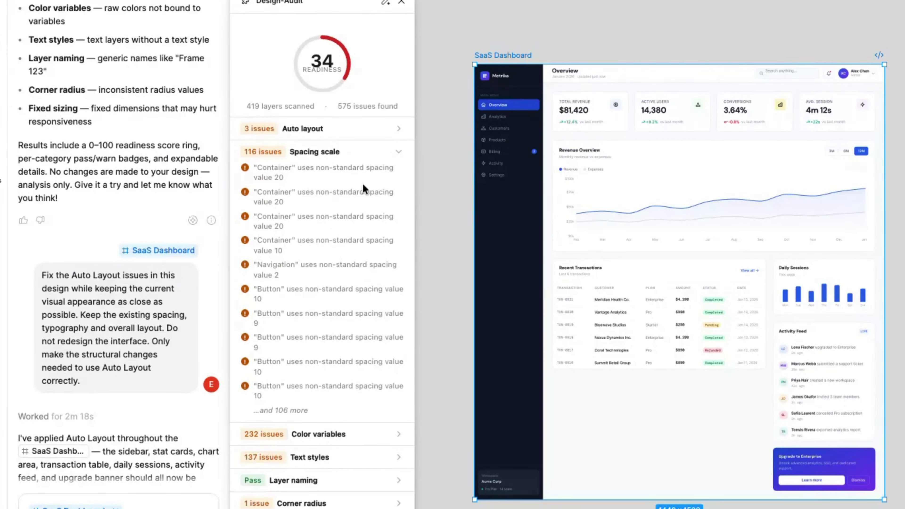
left_click(399, 153)
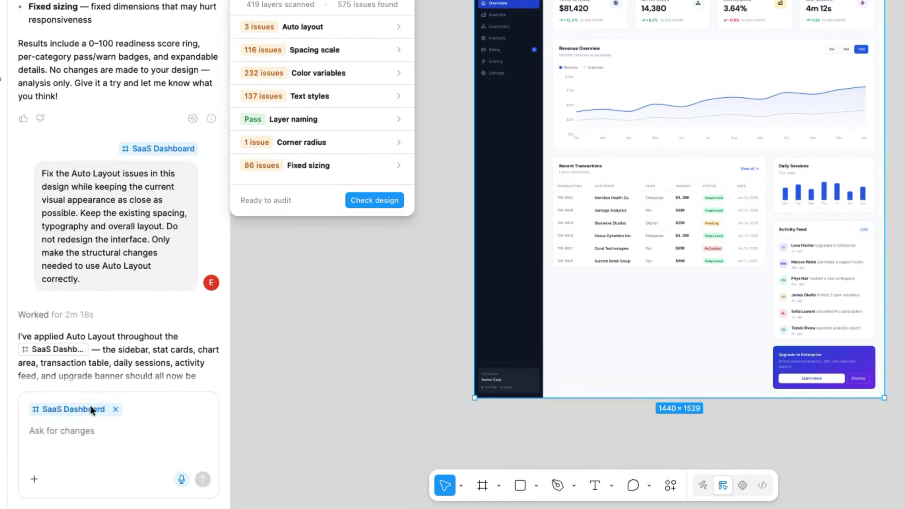
Ask the agent to fix the dashboard's spacing inconsistencies using the scale 4, 8, 12, 16, 24, 32, 40 and 48px
left_click(90, 406)
type("For any Auto Layout gap or padding value that does not match this scale, change it to the closest appropriate value from the scale.  Keep the current visual appearance and layout as close as possible.  Do not redesign, resize or reposition elements unnecessarily. Only fix inconsistent spacing values.")
scroll(90, 406, "up", 3)
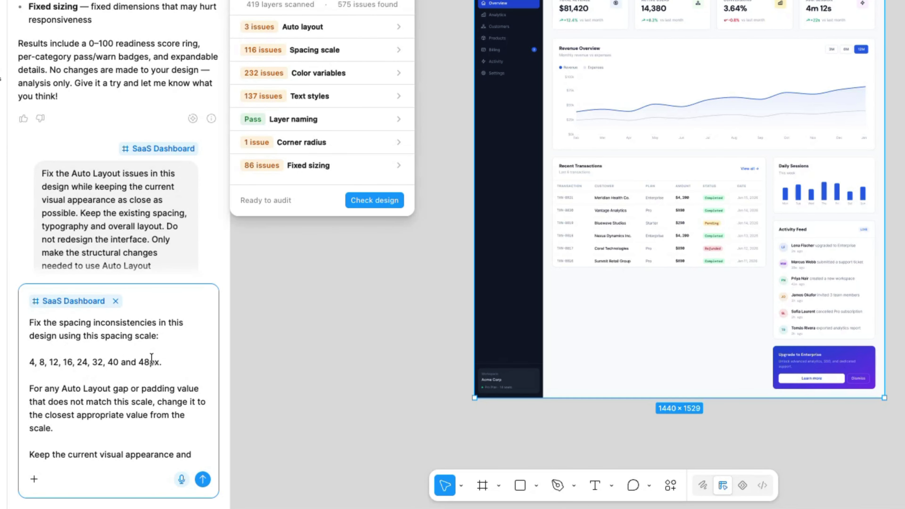
left_click(203, 480)
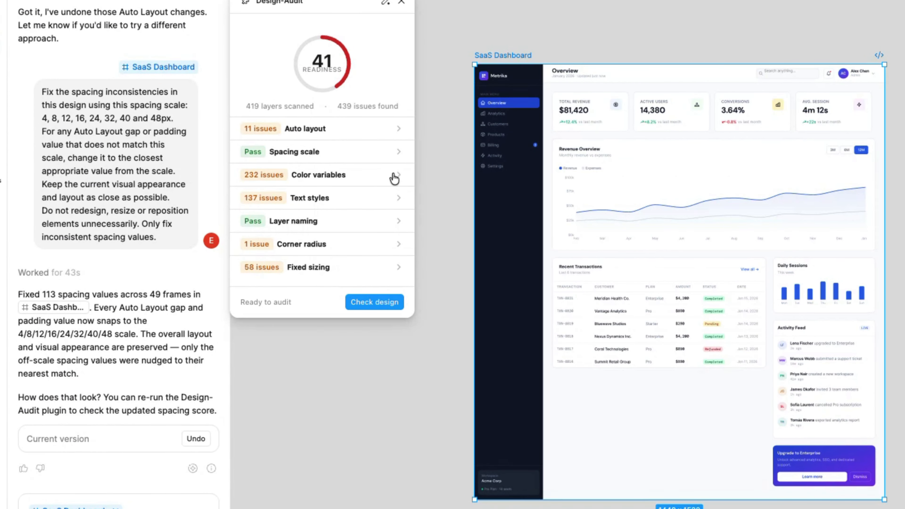
Examine the Text styles and Corner radius issues in the updated audit results
left_click(395, 200)
left_click(395, 201)
left_click(398, 248)
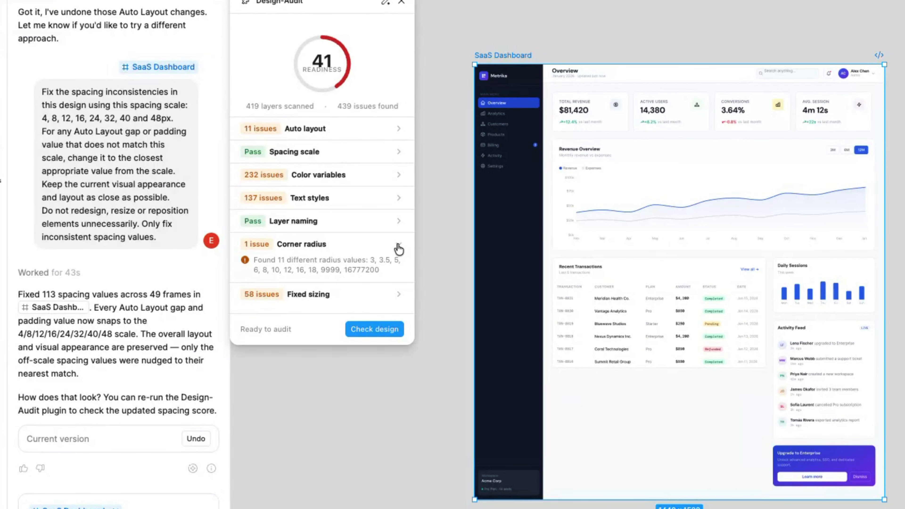
Examine the audit's Text styles issues and open the "Bluewave Studios" text in the Recent Transactions table for inspection
left_click(398, 249)
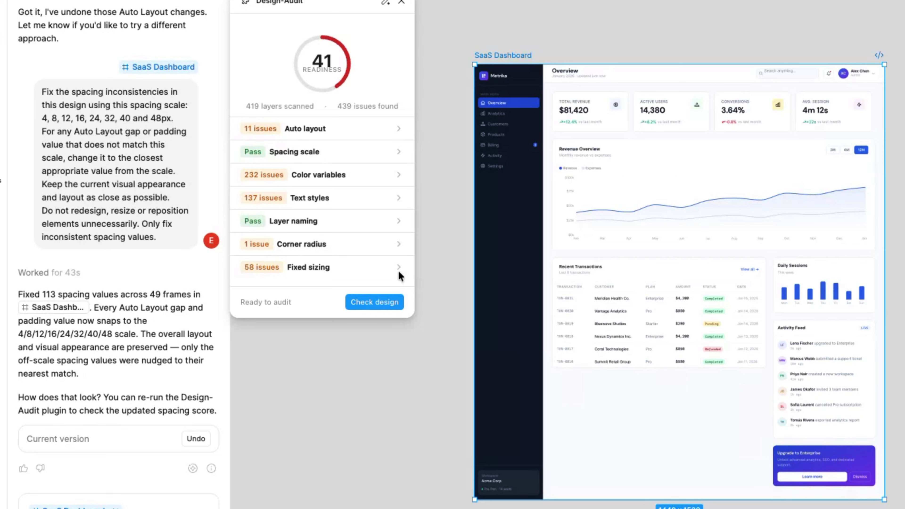
left_click(399, 204)
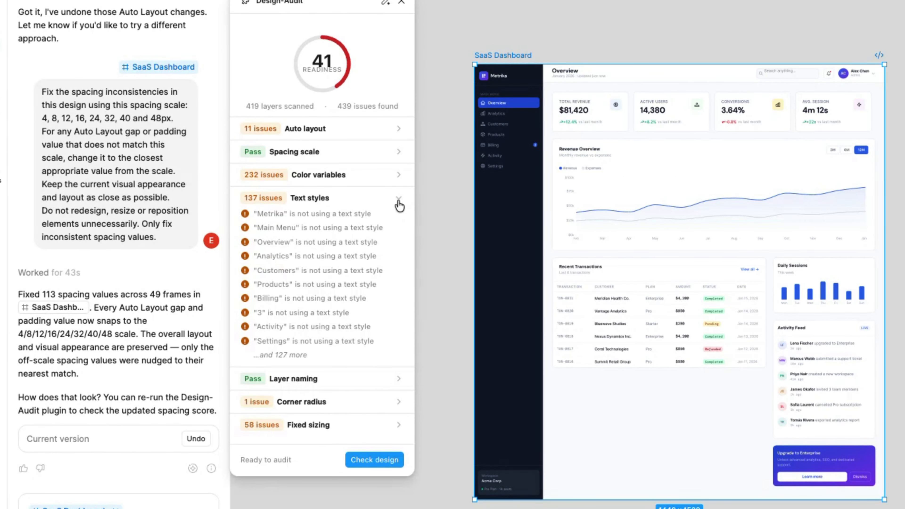
scroll(611, 323, "up", 5)
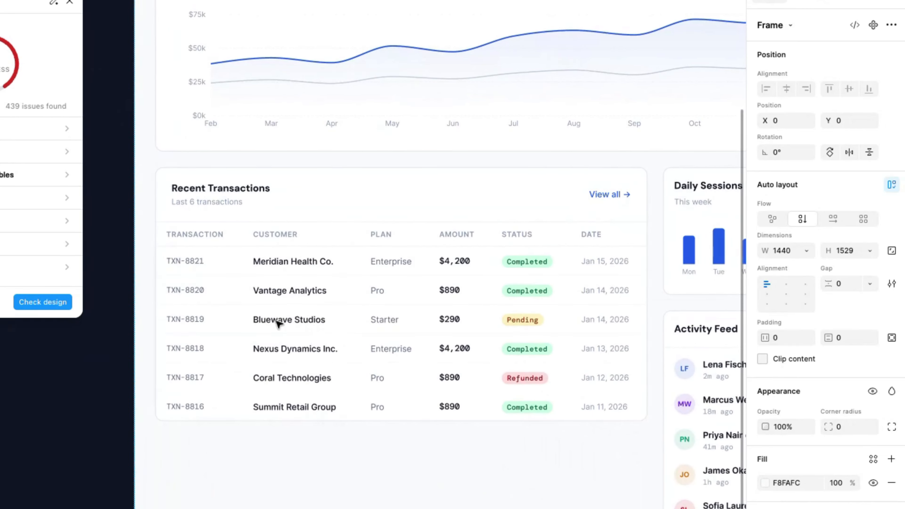
double_click(299, 321)
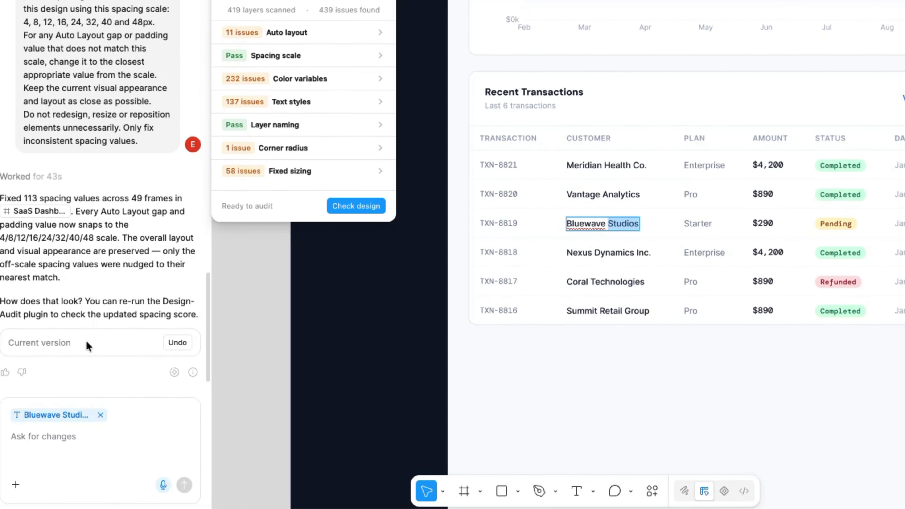
Try to have the agent fix the design's text-style issues with only the "Bluewave Studios" text attached as context
left_click(80, 436)
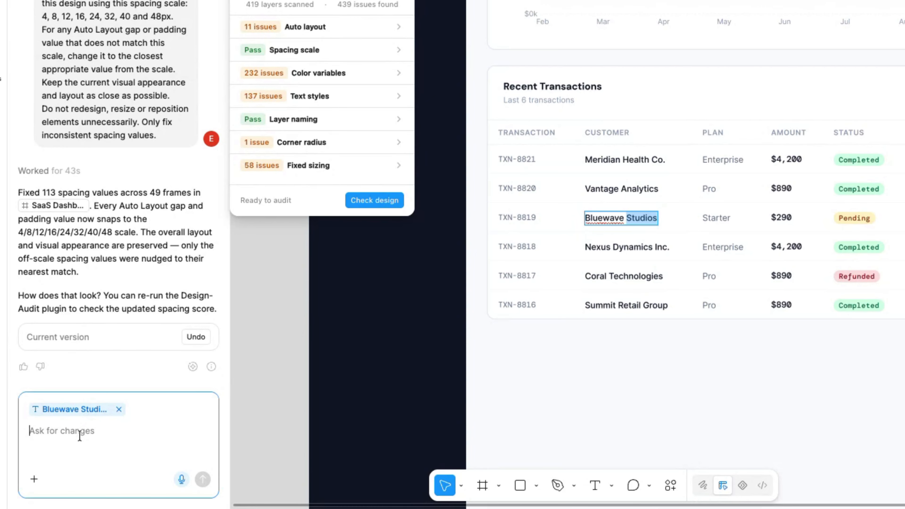
type("Fix the text-style issues in this design. Where text visually matches an existing text style, apply the appropriate existing style. Keep the current font, size, weight, line height and visual appearance as close as possible. Do not redesign or rewrite any text.")
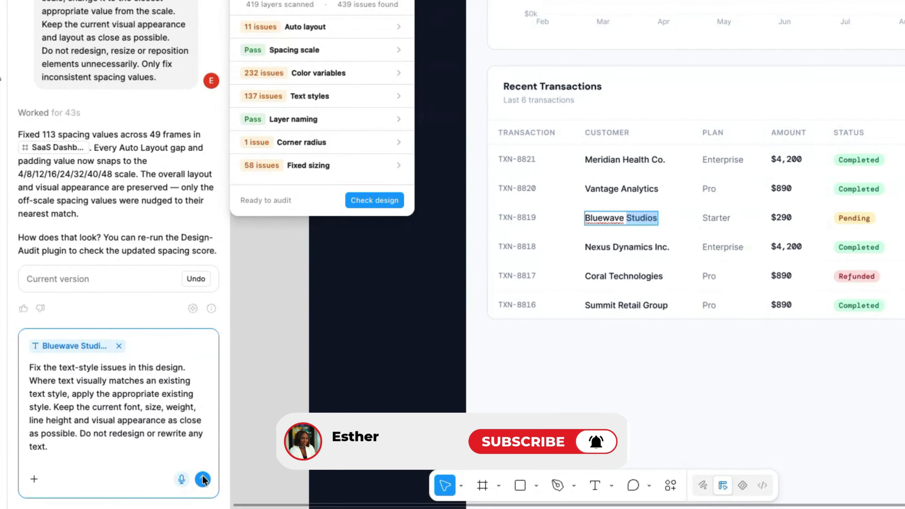
left_click(203, 481)
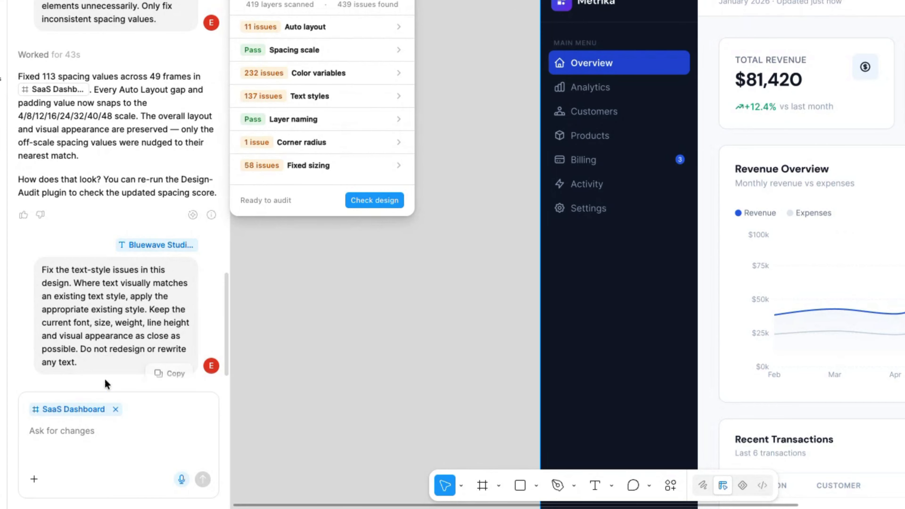
Ask the agent to fix the SaaS Dashboard's text-style issues with matching existing styles, preserving font, size, weight, line height, appearance and wording
left_click(62, 437)
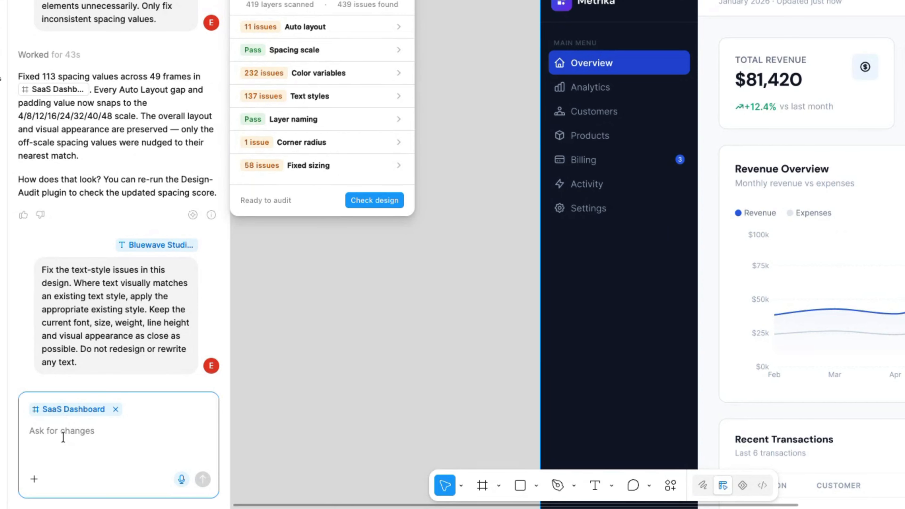
type("Fix the text-style issues in this design. Where text visually matches an existing text style, apply the appropriate existing style. Keep the current font, size, weight, line height and visual appearance as close as possible. Do not redesign or rewrite any text.")
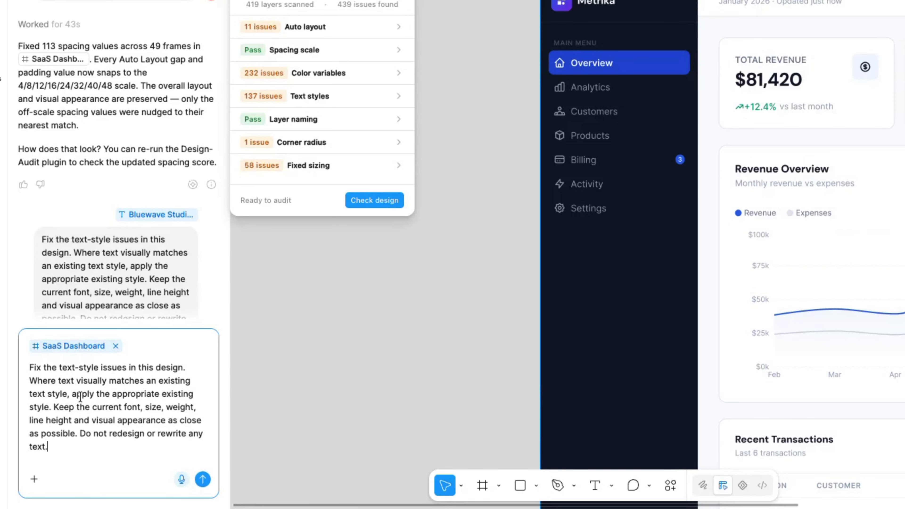
key("Return")
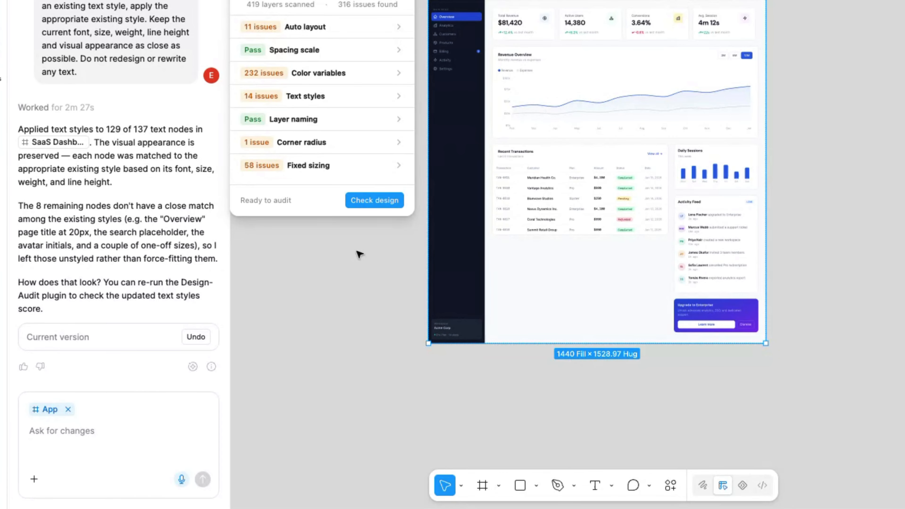
Inspect the text style applied to "Bluewave Studios" in the Recent Transactions table and review the whole dashboard
scroll(555, 206, "up", 5)
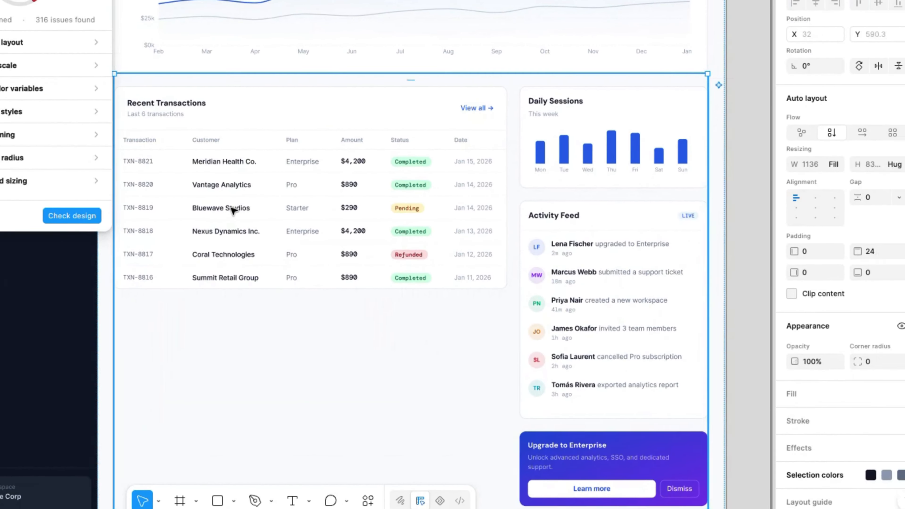
left_click(499, 196)
left_click(204, 212)
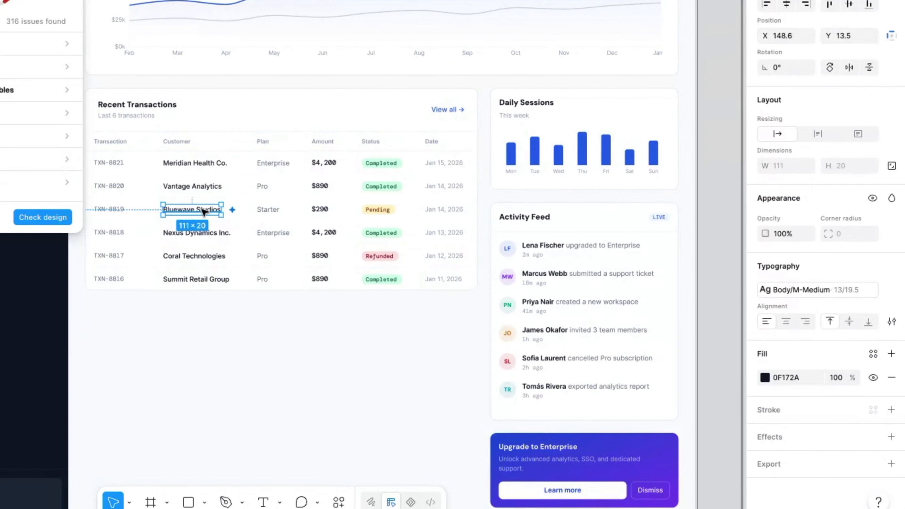
left_click(791, 291)
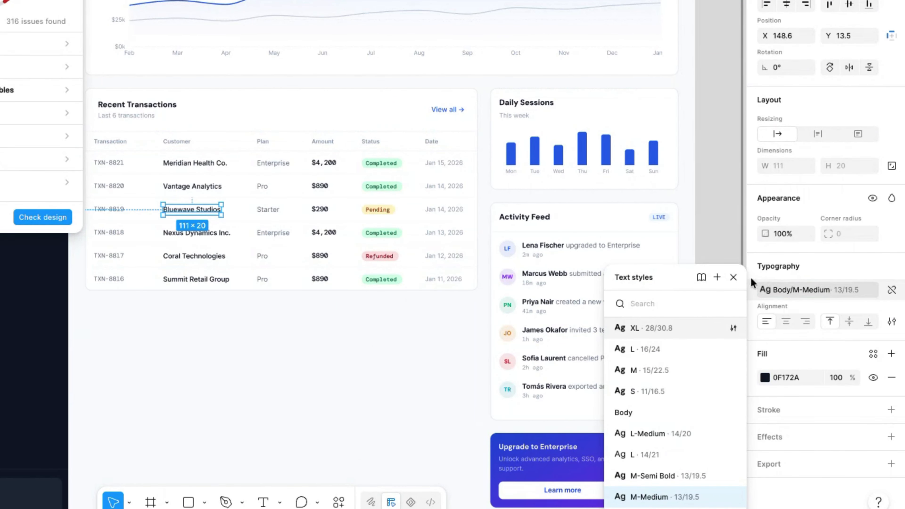
left_click(733, 277)
left_click(243, 191)
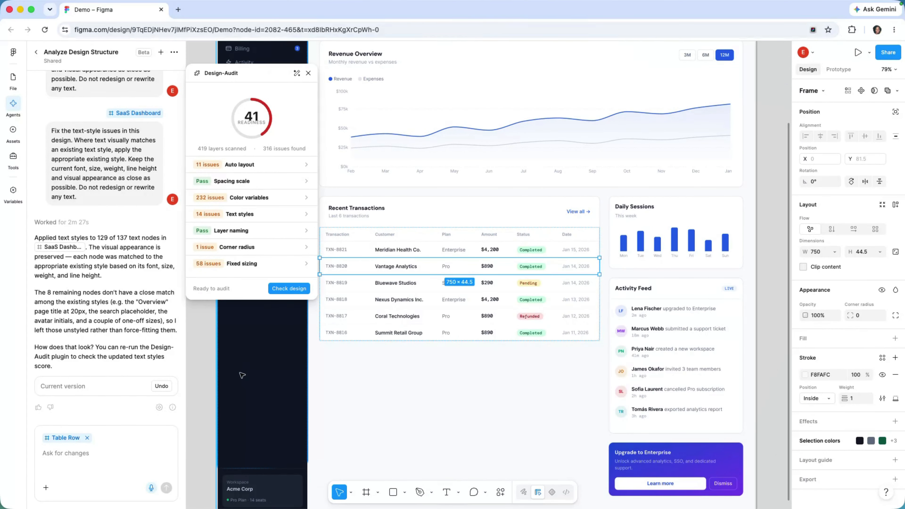
scroll(243, 375, "down", 5)
scroll(242, 375, "down", 1)
scroll(242, 376, "left", 1)
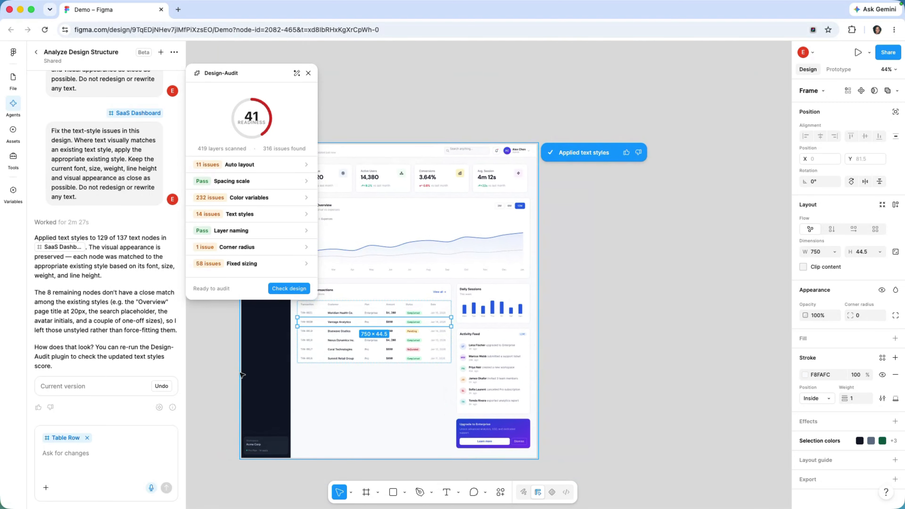